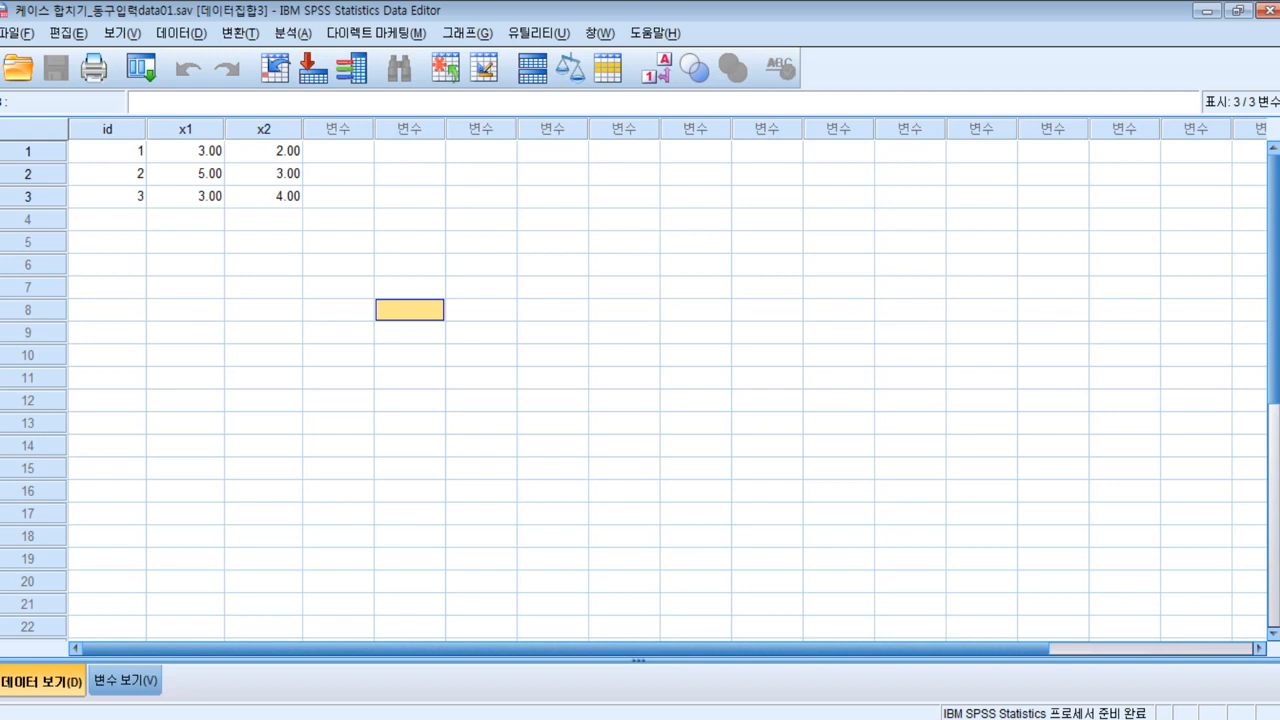
Open the data file 케이스합치기_준호입력data02.sav, examine its cases and variables, and close its dataset.
{"action": "left_click", "coordinate": [18, 67]}
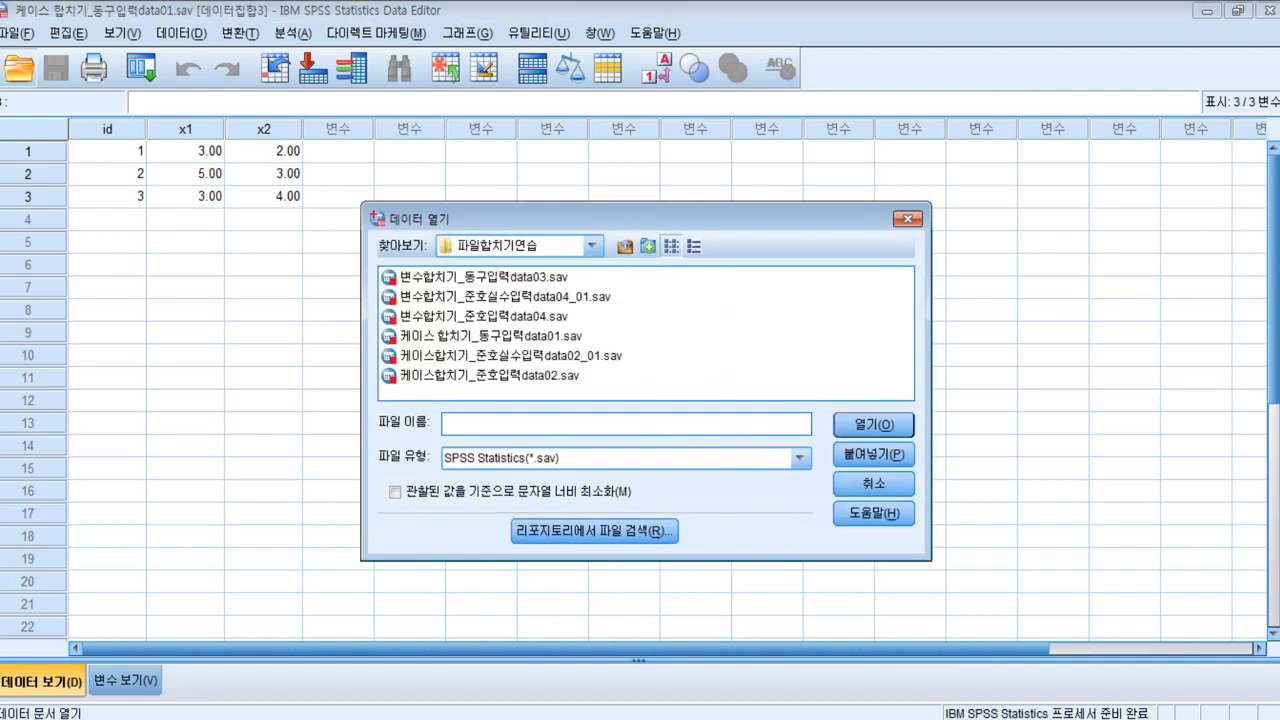
{"action": "left_click", "coordinate": [483, 316]}
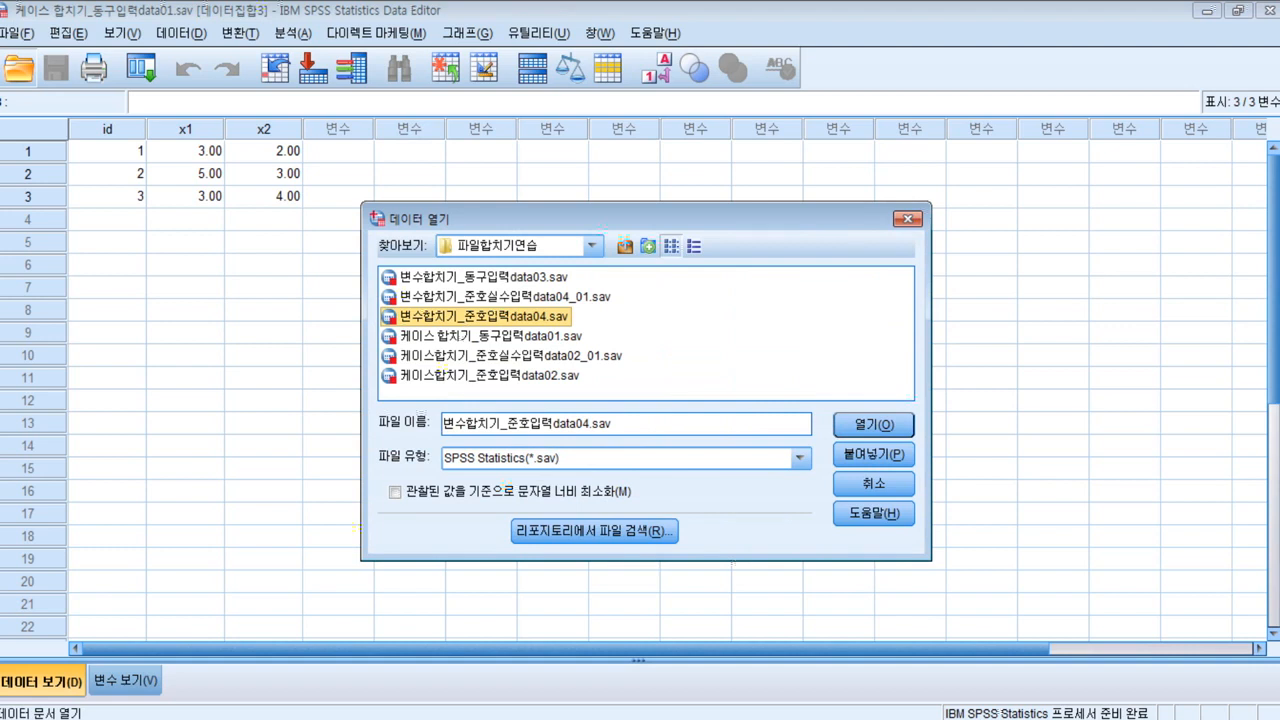
{"action": "left_click", "coordinate": [489, 376]}
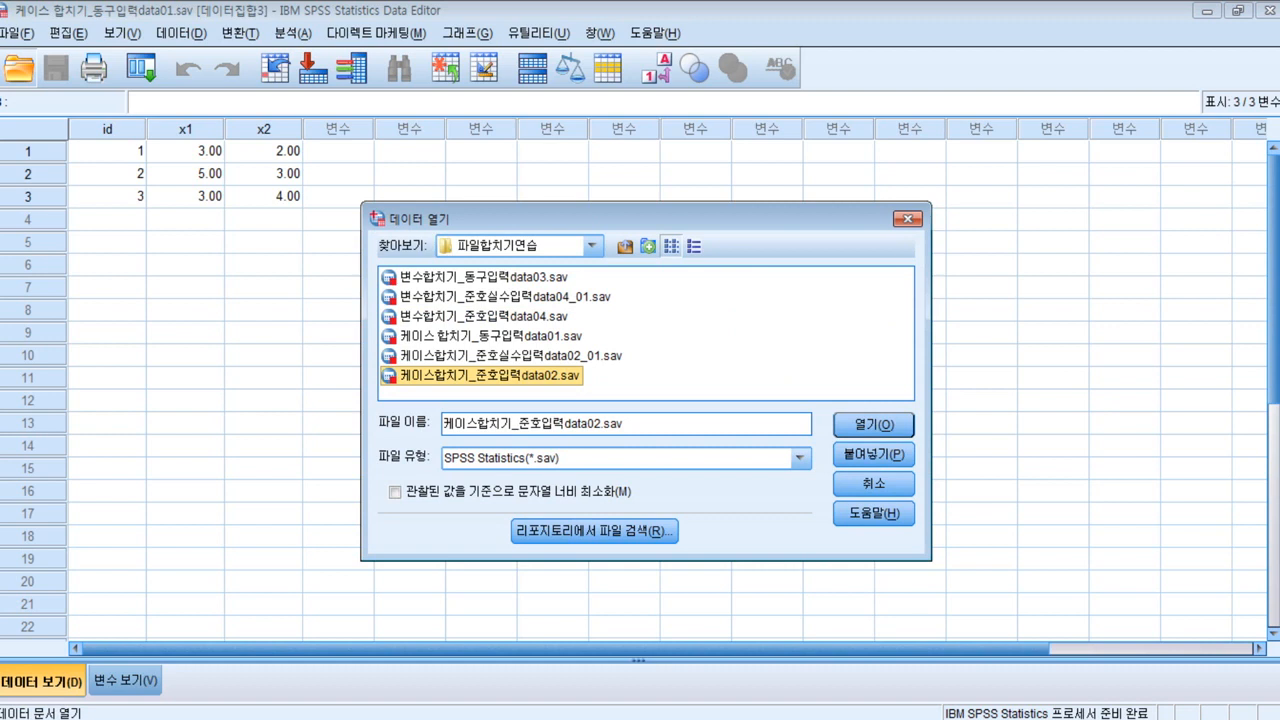
{"action": "left_click", "coordinate": [874, 425]}
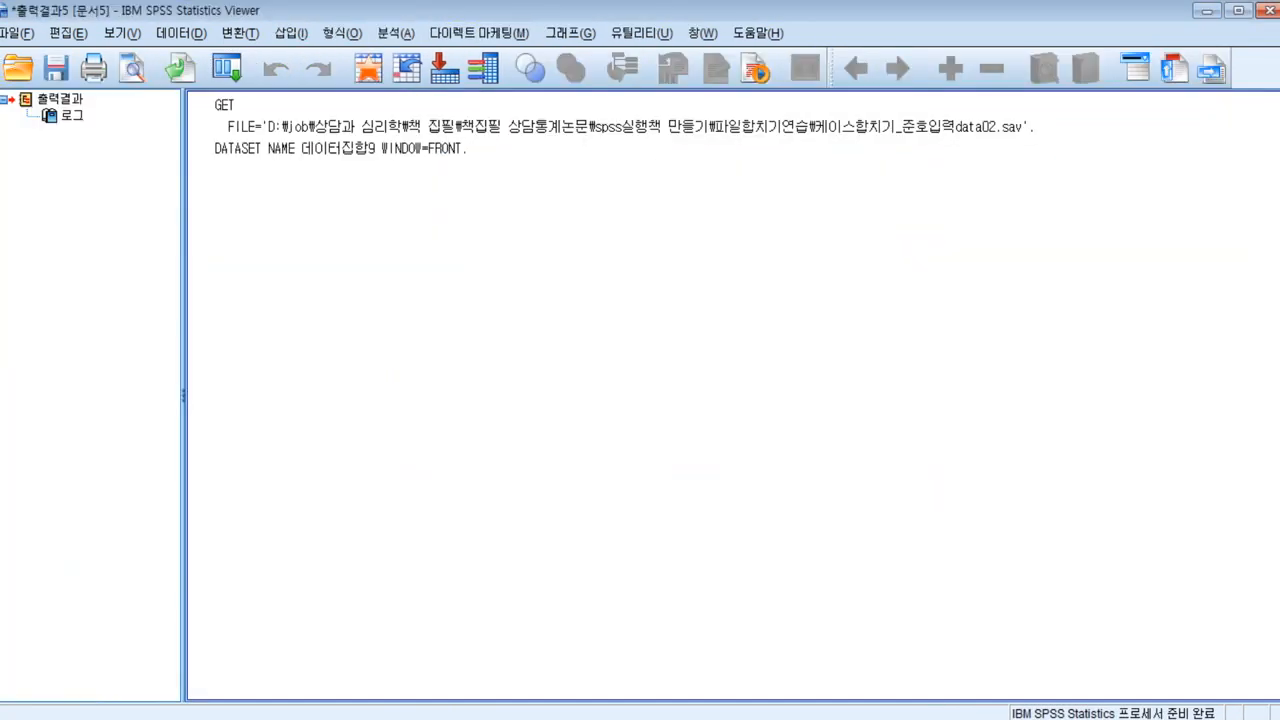
{"action": "left_click", "coordinate": [1207, 11]}
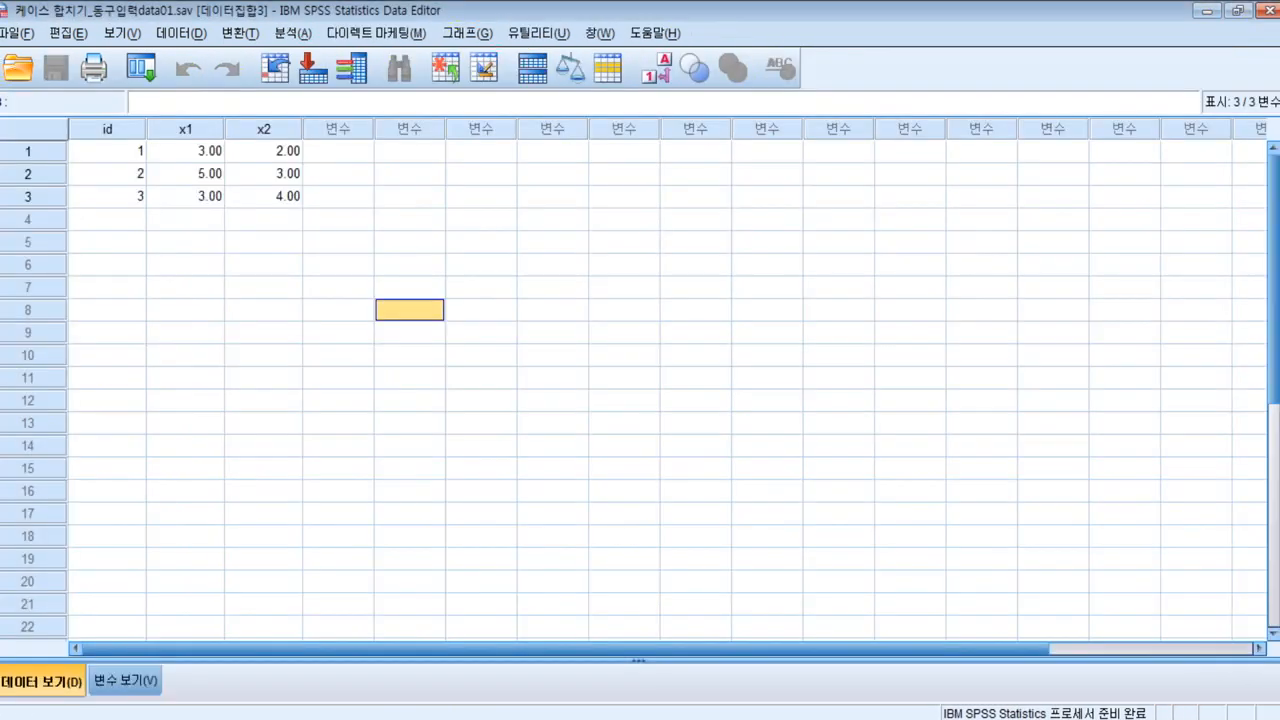
{"action": "left_click", "coordinate": [375, 719]}
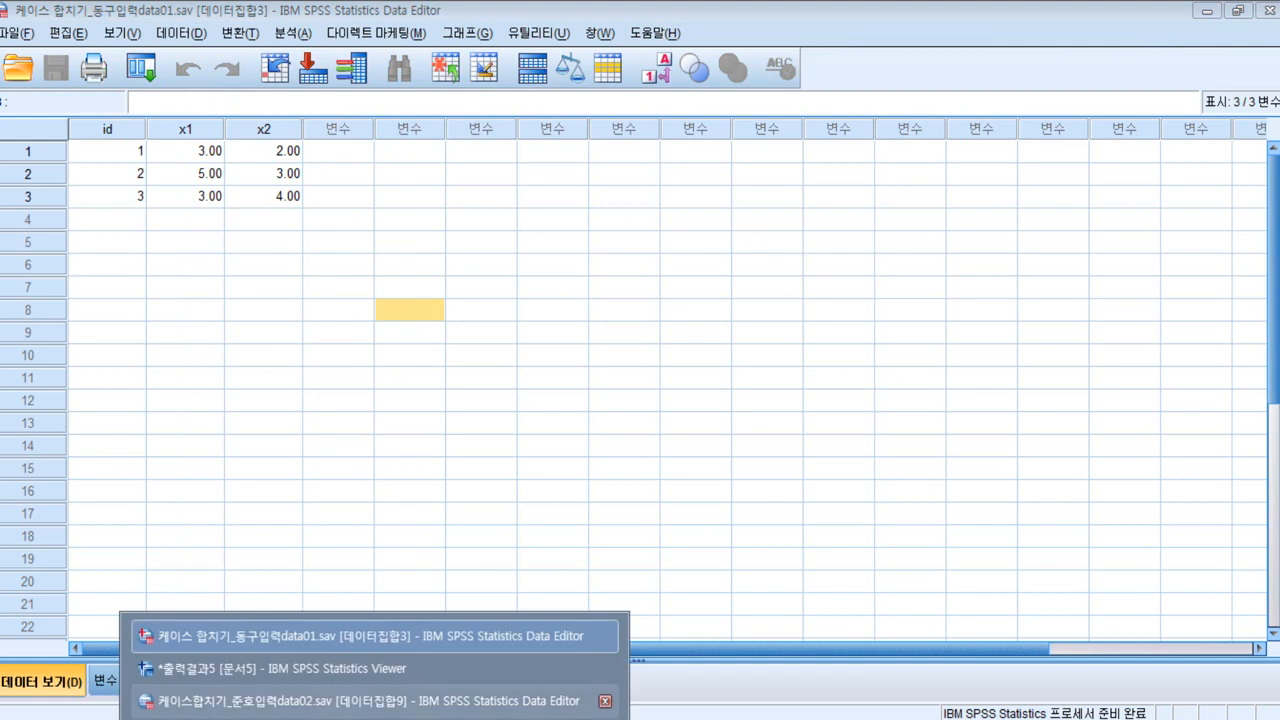
{"action": "left_click", "coordinate": [375, 702]}
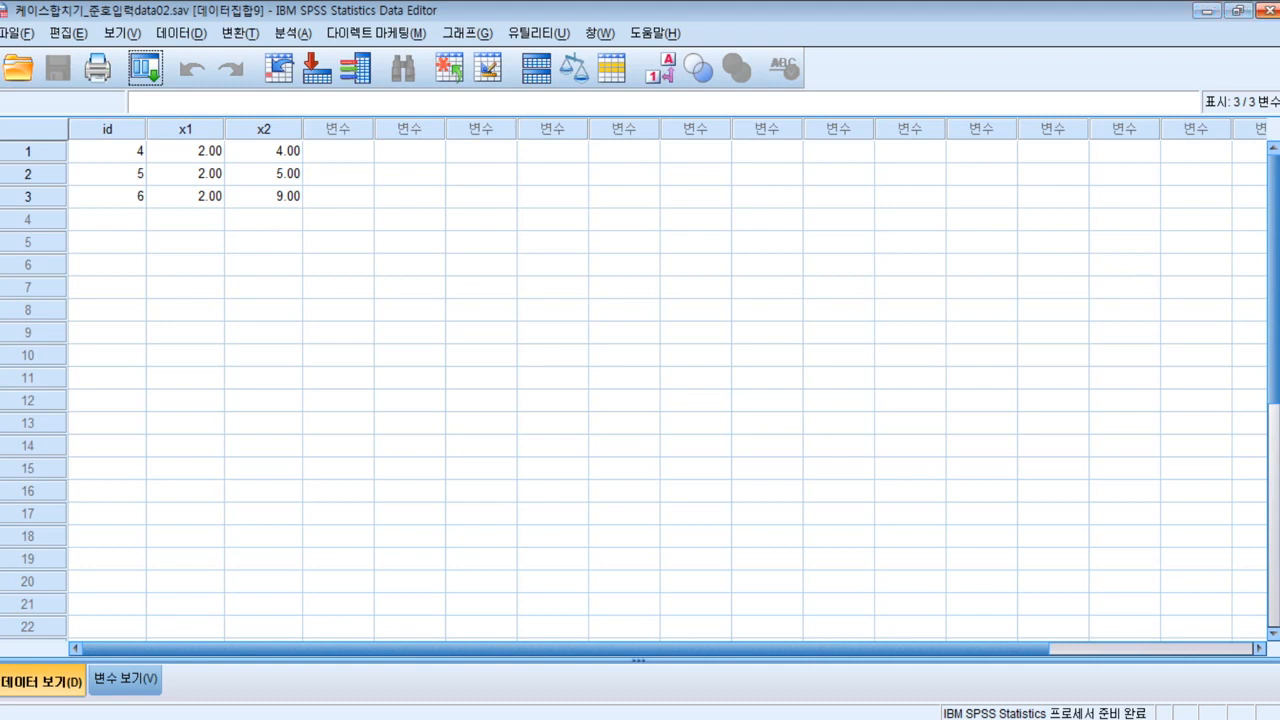
{"action": "left_click", "coordinate": [1268, 10]}
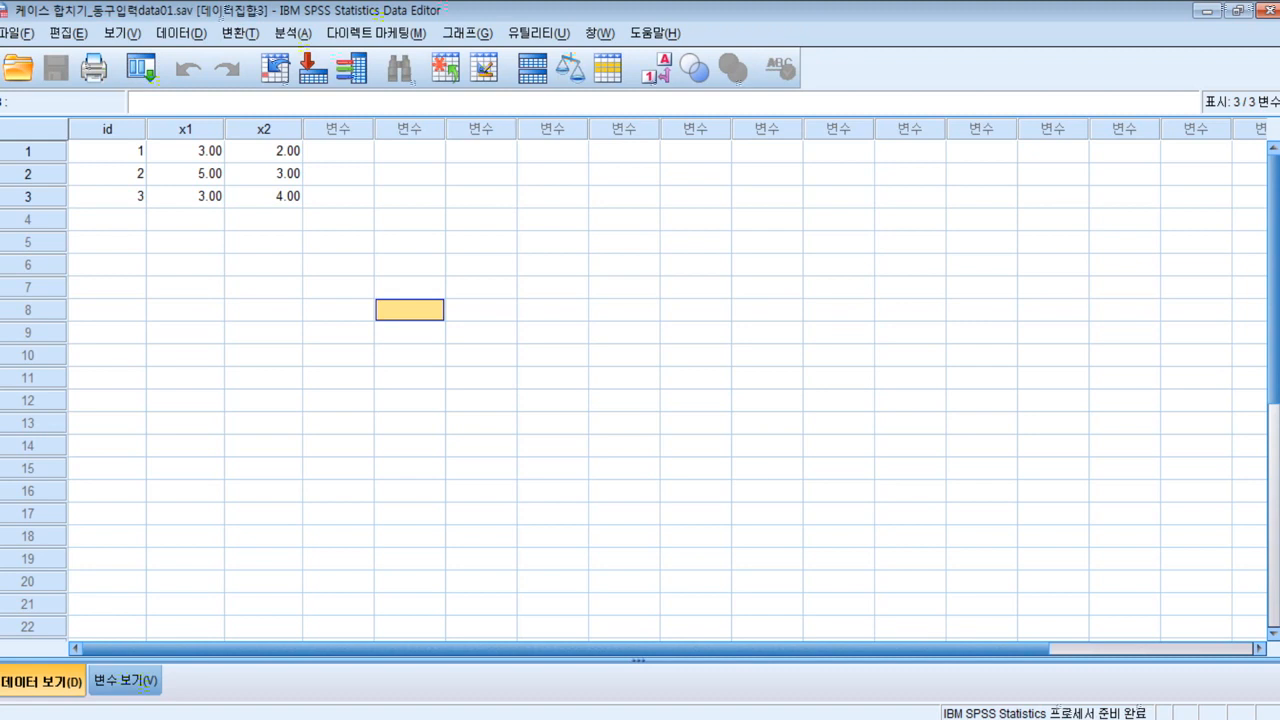
Add the cases from the external file 케이스합치기_준호입력data02.sav to the active dataset, keeping id, x1 and x2 as the merged variables.
{"action": "left_click", "coordinate": [181, 33]}
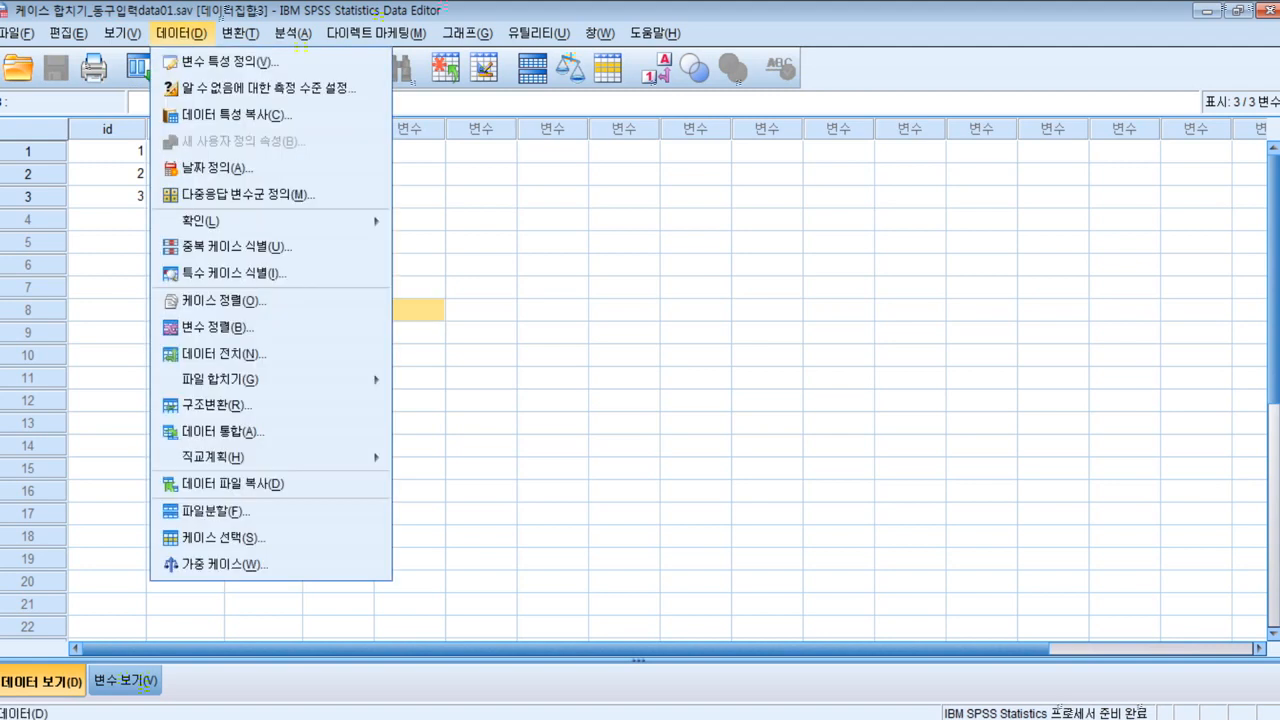
{"action": "mouse_move", "coordinate": [220, 379]}
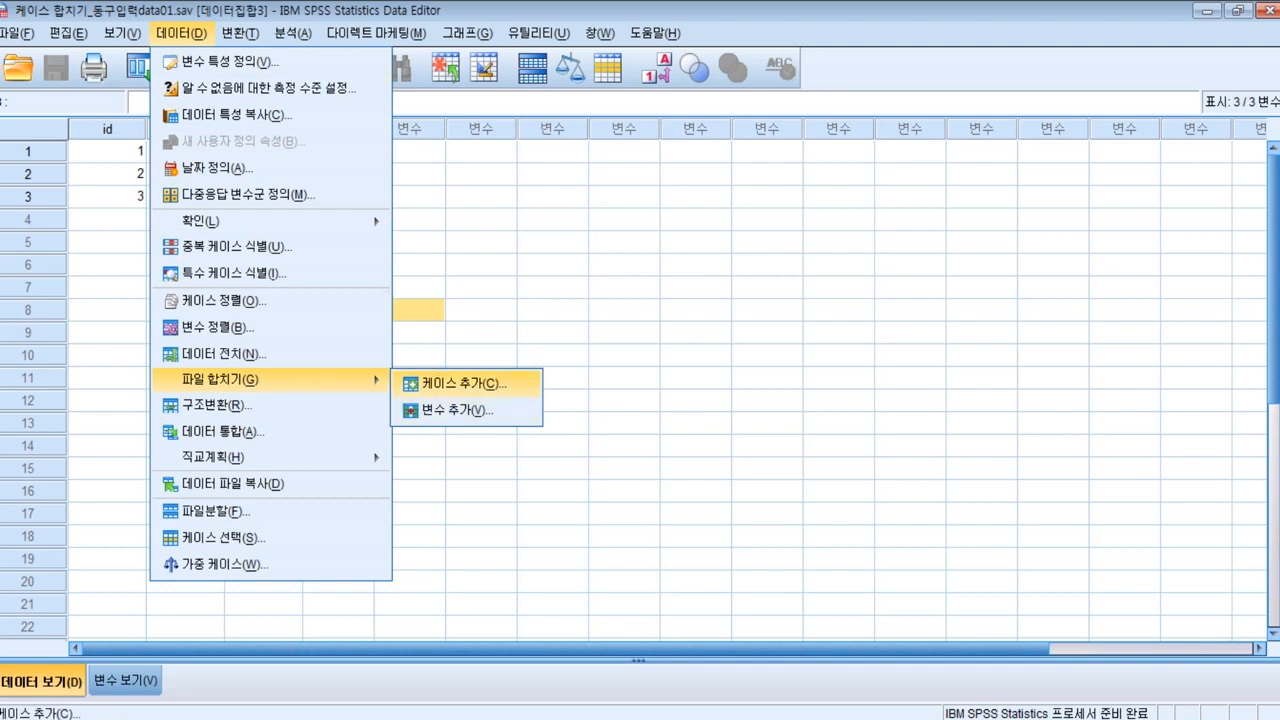
{"action": "key", "text": "Return"}
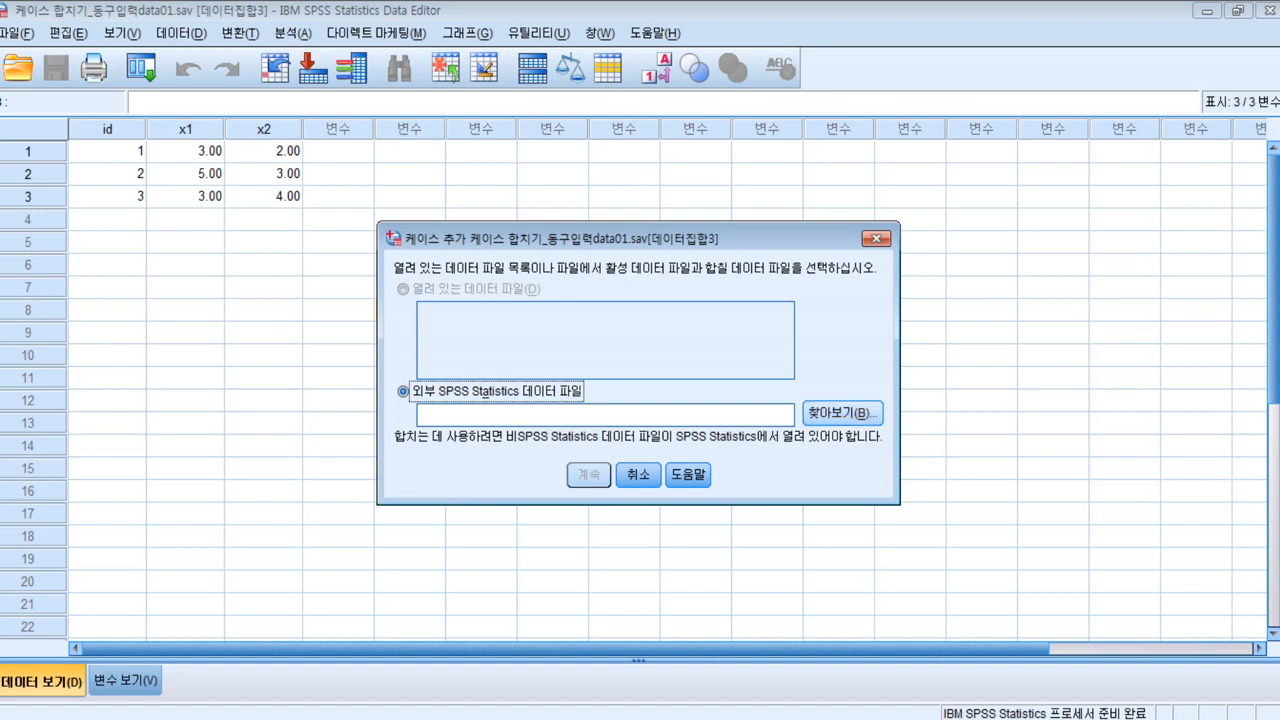
{"action": "left_click", "coordinate": [842, 412]}
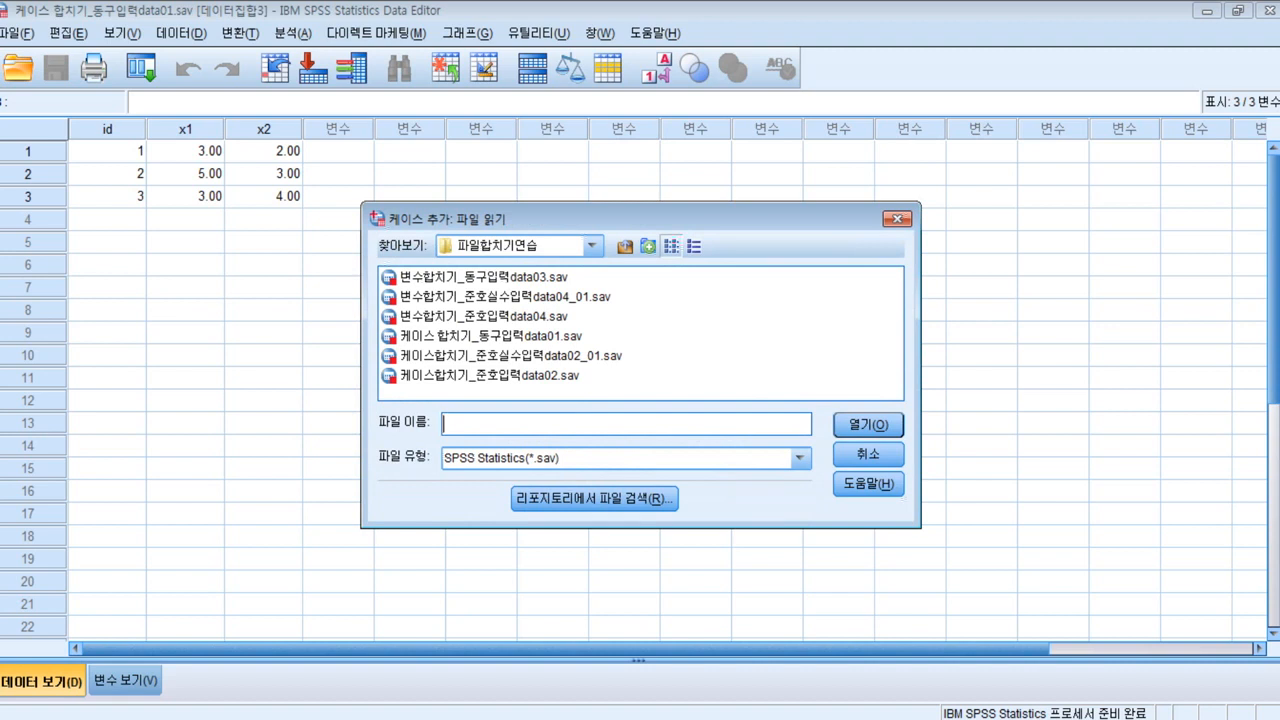
{"action": "left_click", "coordinate": [489, 376]}
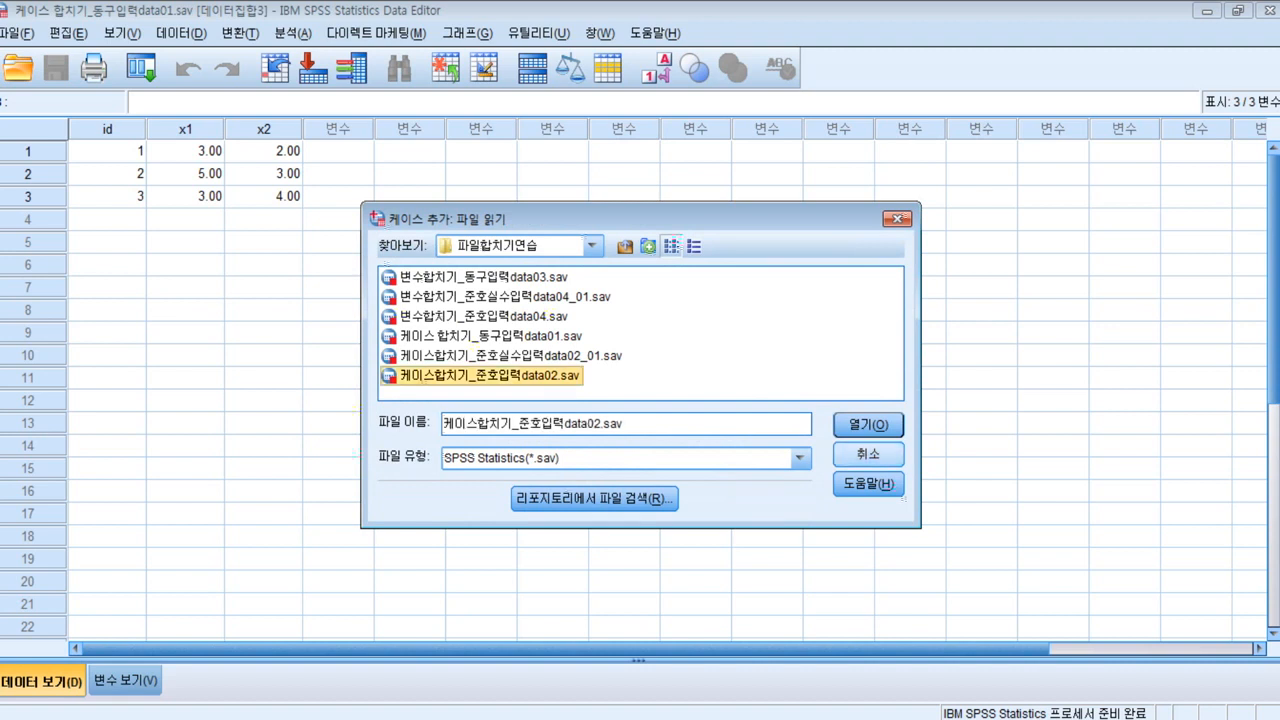
{"action": "left_click", "coordinate": [868, 424]}
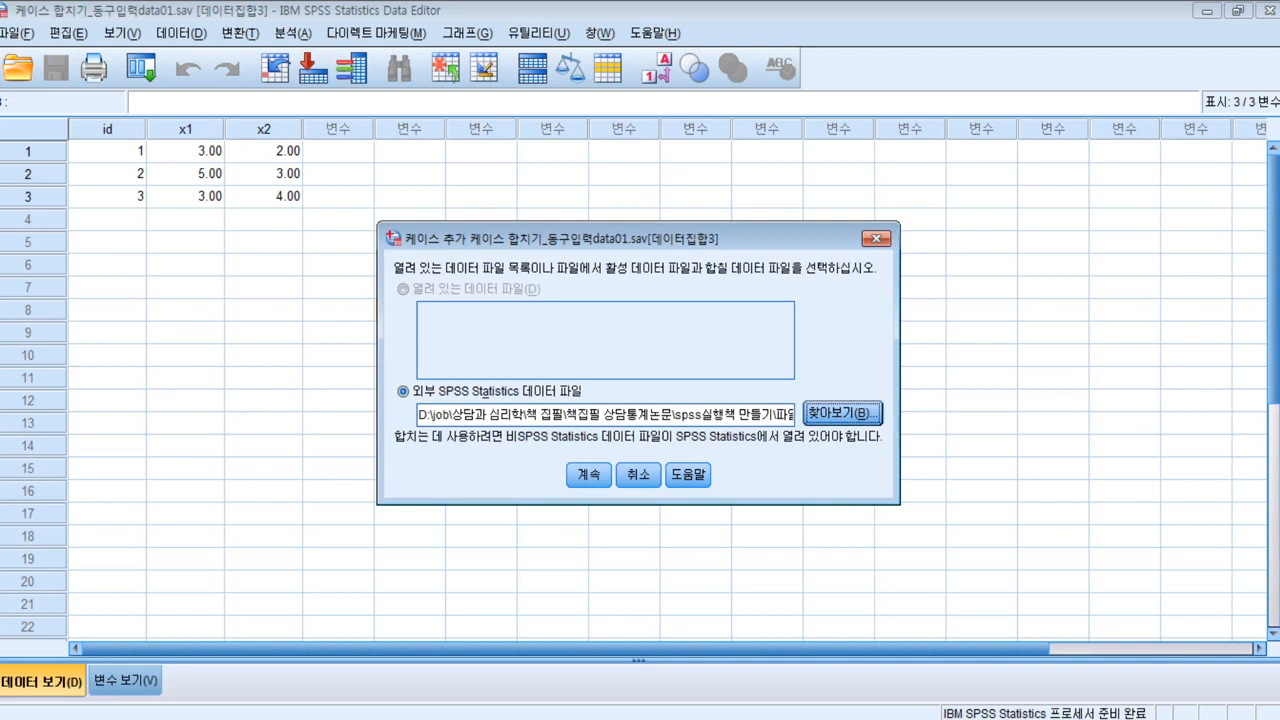
{"action": "left_click", "coordinate": [589, 475]}
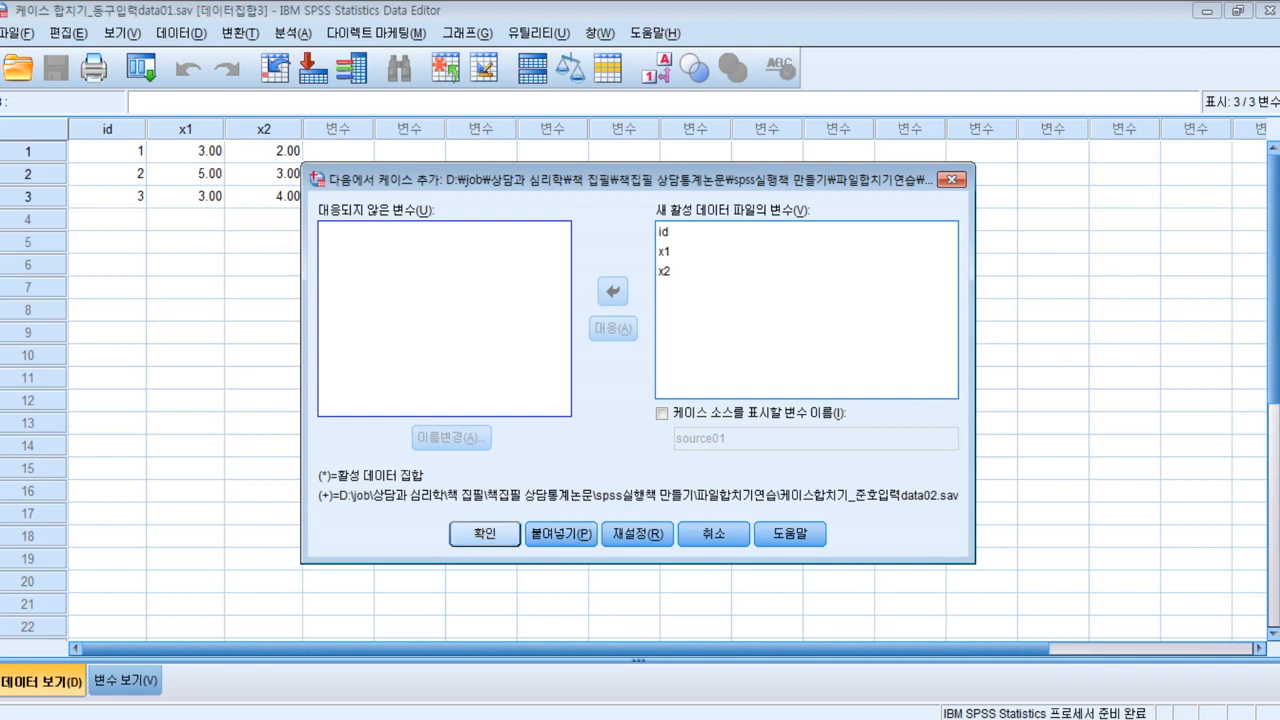
{"action": "left_click", "coordinate": [485, 534]}
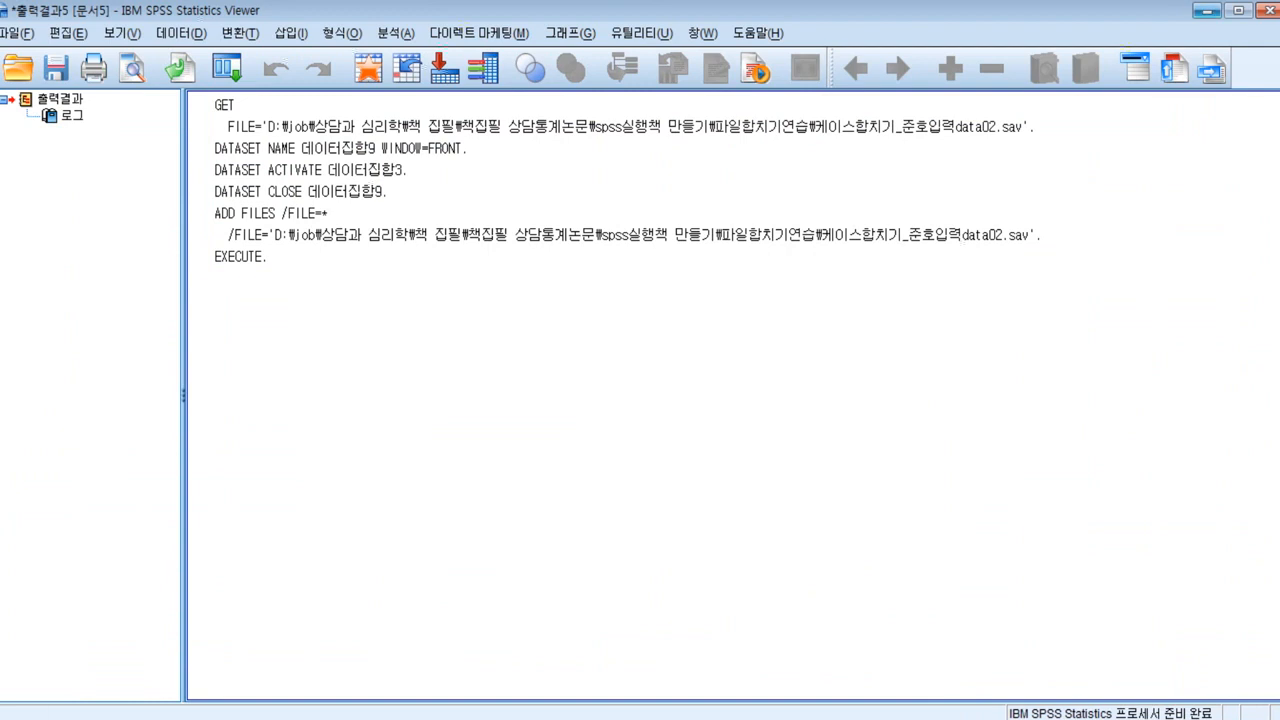
{"action": "left_click", "coordinate": [1207, 10]}
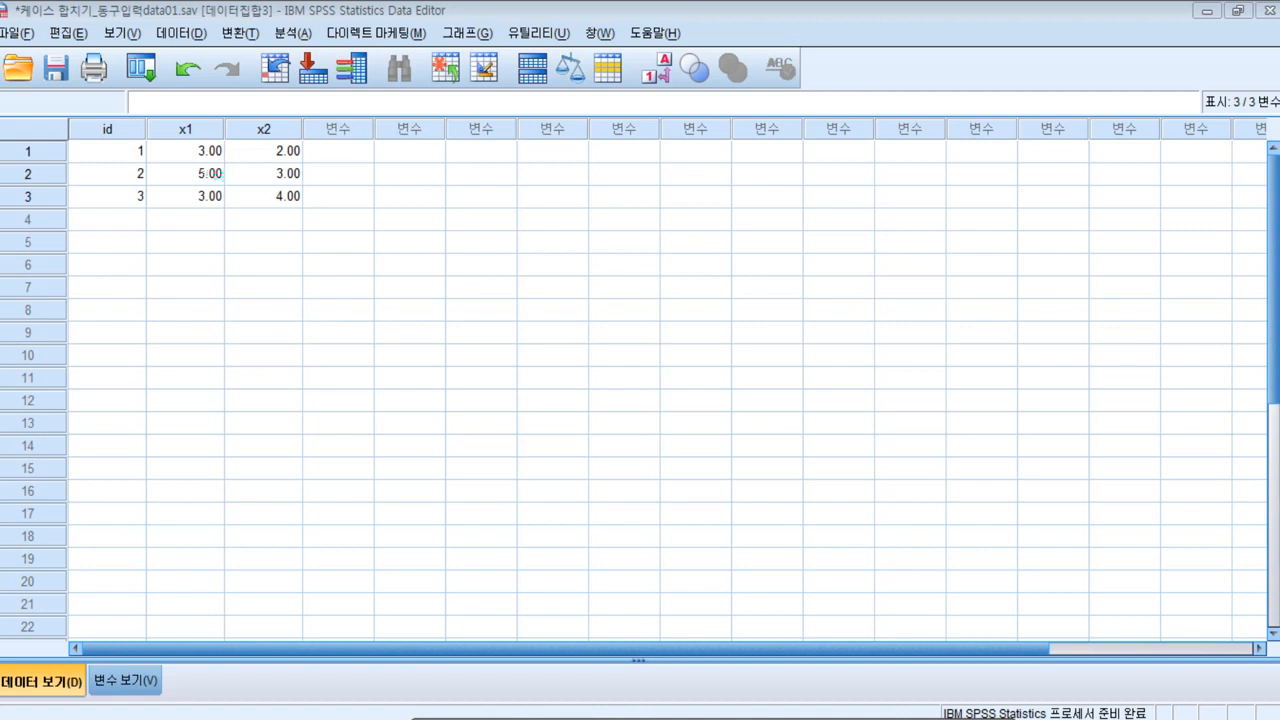
Open the data file 케이스합치기_준호실수입력data02_01.sav to examine its variables.
{"action": "left_click", "coordinate": [18, 68]}
{"action": "left_click", "coordinate": [510, 356]}
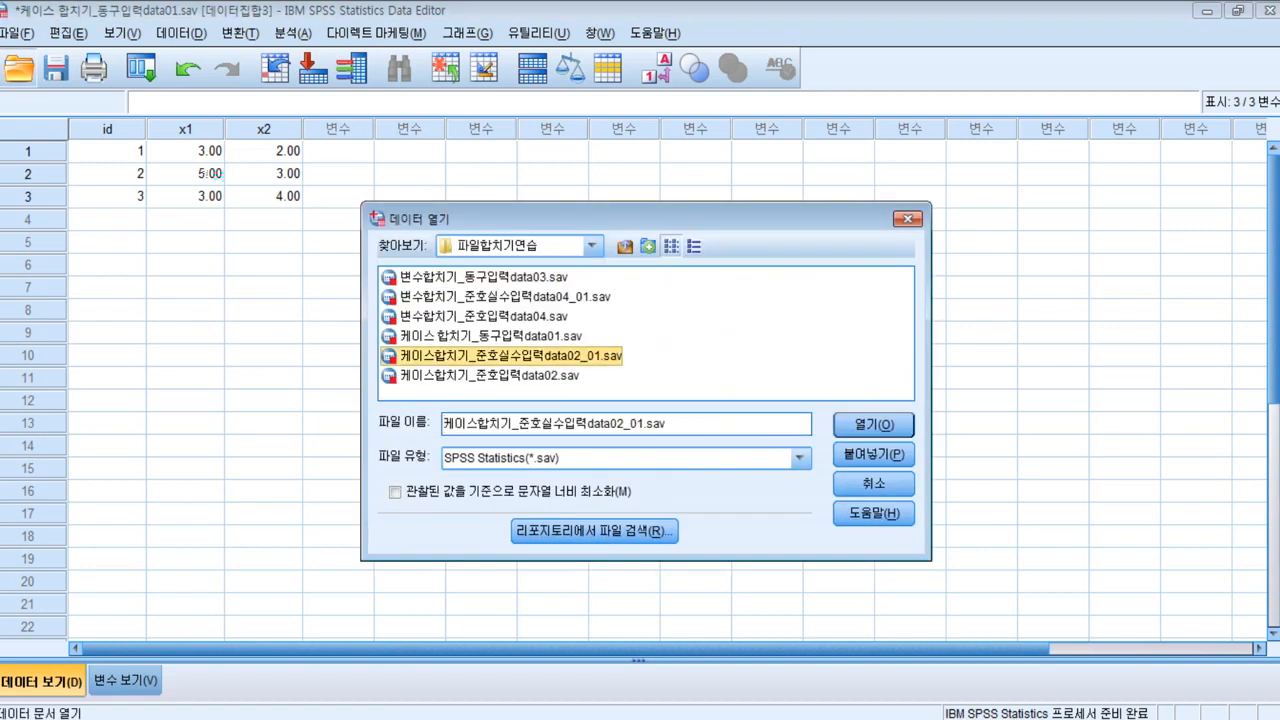
{"action": "left_click", "coordinate": [873, 424]}
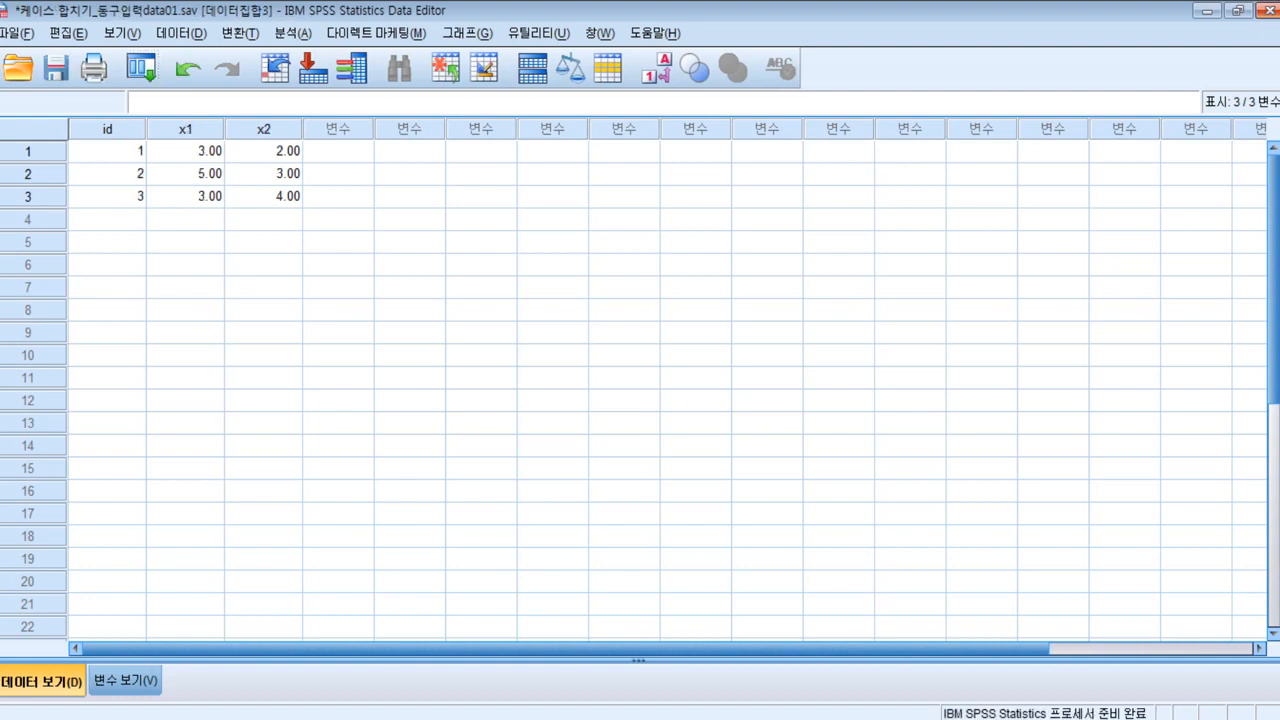
Start adding cases to the active dataset with 케이스합치기_준호실수입력data02_01.sav as the external source file.
{"action": "left_click", "coordinate": [181, 33]}
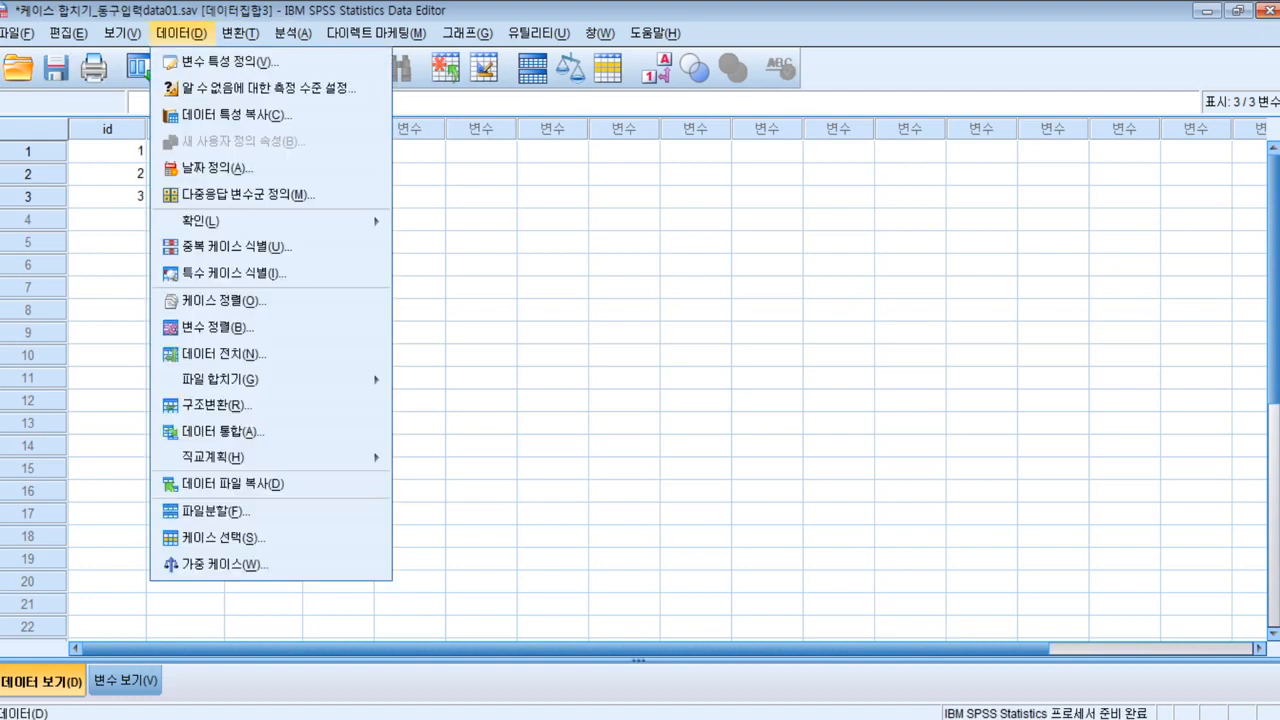
{"action": "mouse_move", "coordinate": [250, 379]}
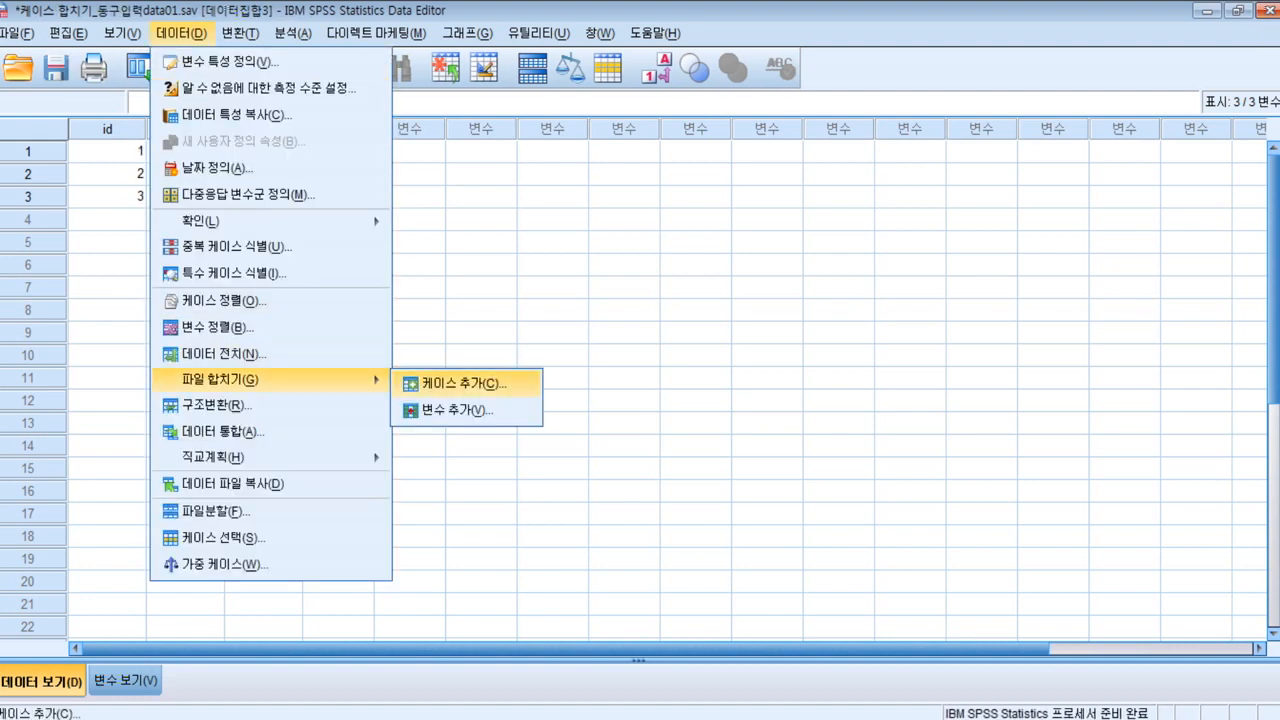
{"action": "left_click", "coordinate": [463, 384]}
{"action": "left_click", "coordinate": [841, 413]}
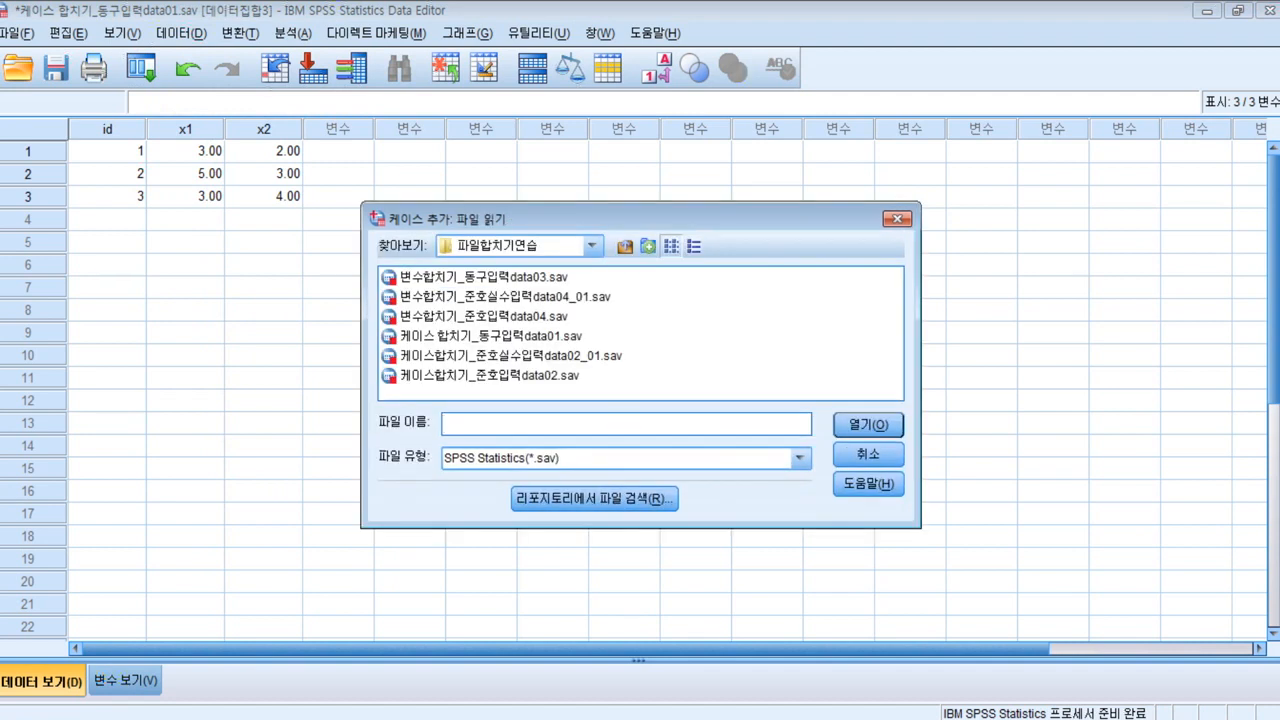
{"action": "left_click", "coordinate": [510, 355]}
{"action": "key", "text": "Return"}
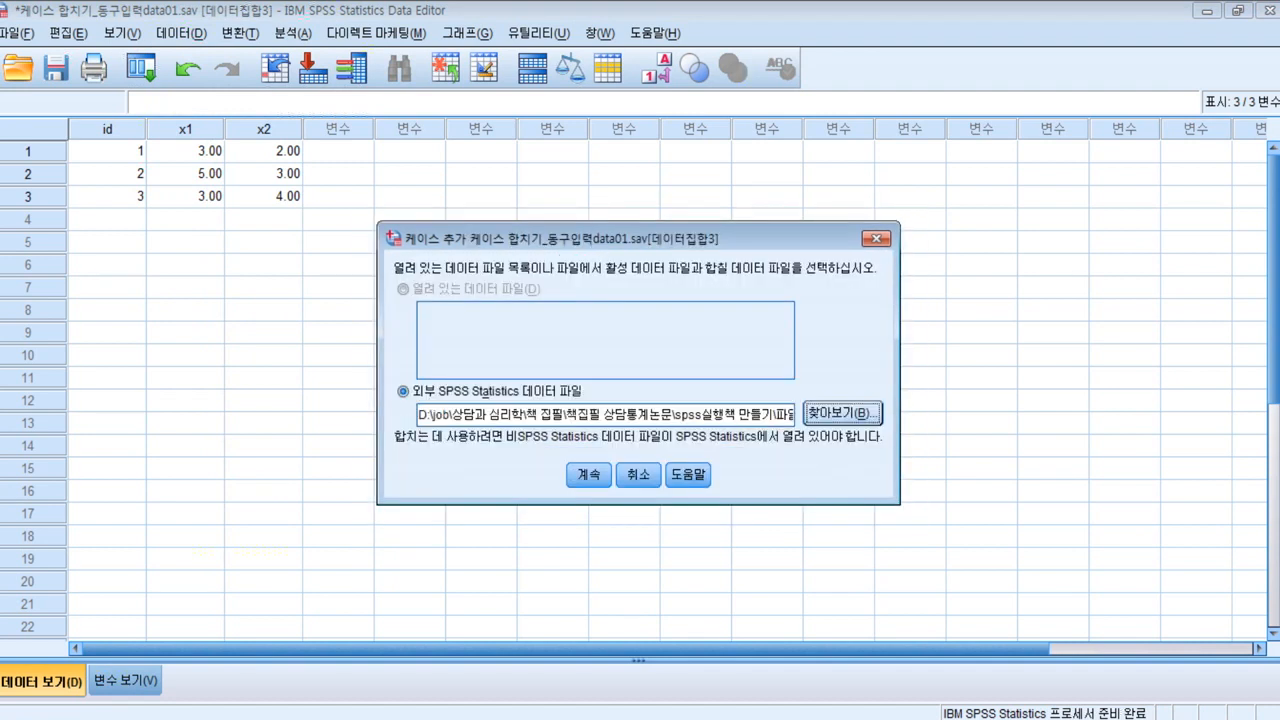
{"action": "left_click", "coordinate": [588, 475]}
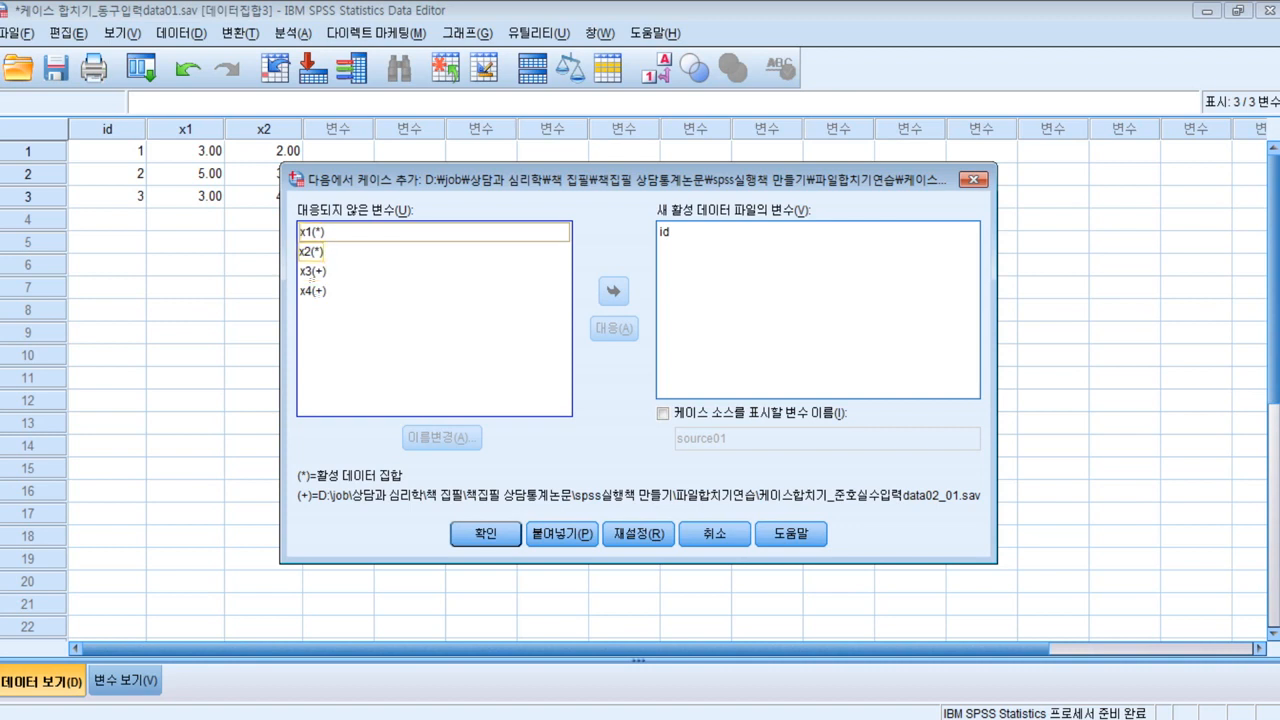
Pair the unmatched variables x1 and x3 as one variable of the new active dataset.
{"action": "left_click", "coordinate": [313, 232]}
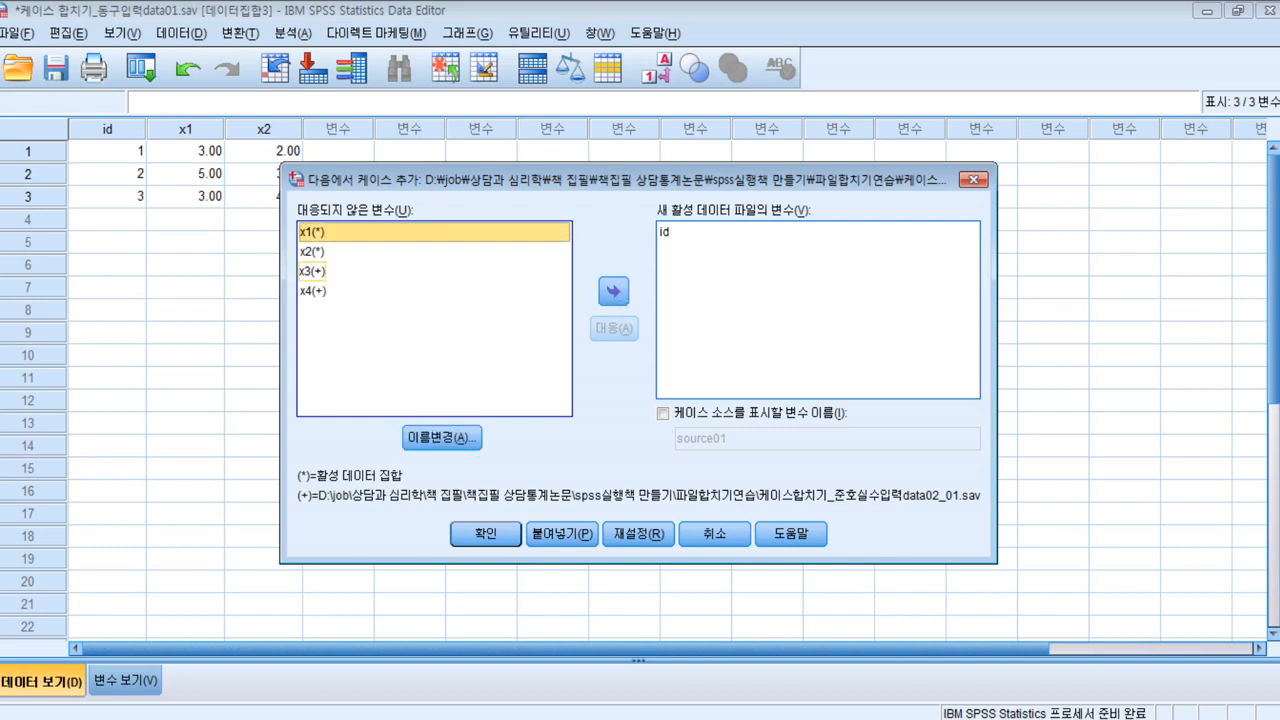
{"action": "left_click", "coordinate": [312, 271]}
{"action": "left_click", "coordinate": [312, 232]}
{"action": "right_click", "coordinate": [316, 243]}
{"action": "key", "text": "Escape"}
{"action": "left_click", "coordinate": [434, 271], "text": "ctrl"}
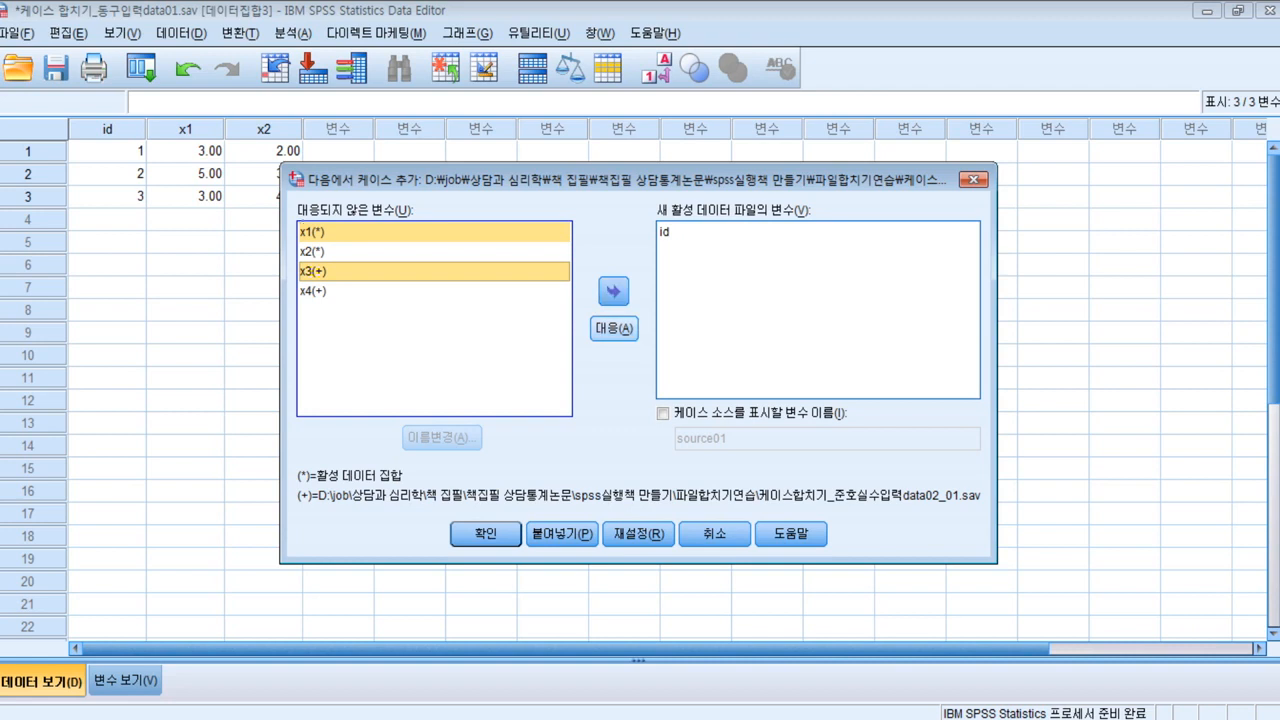
{"action": "key", "text": "alt+a"}
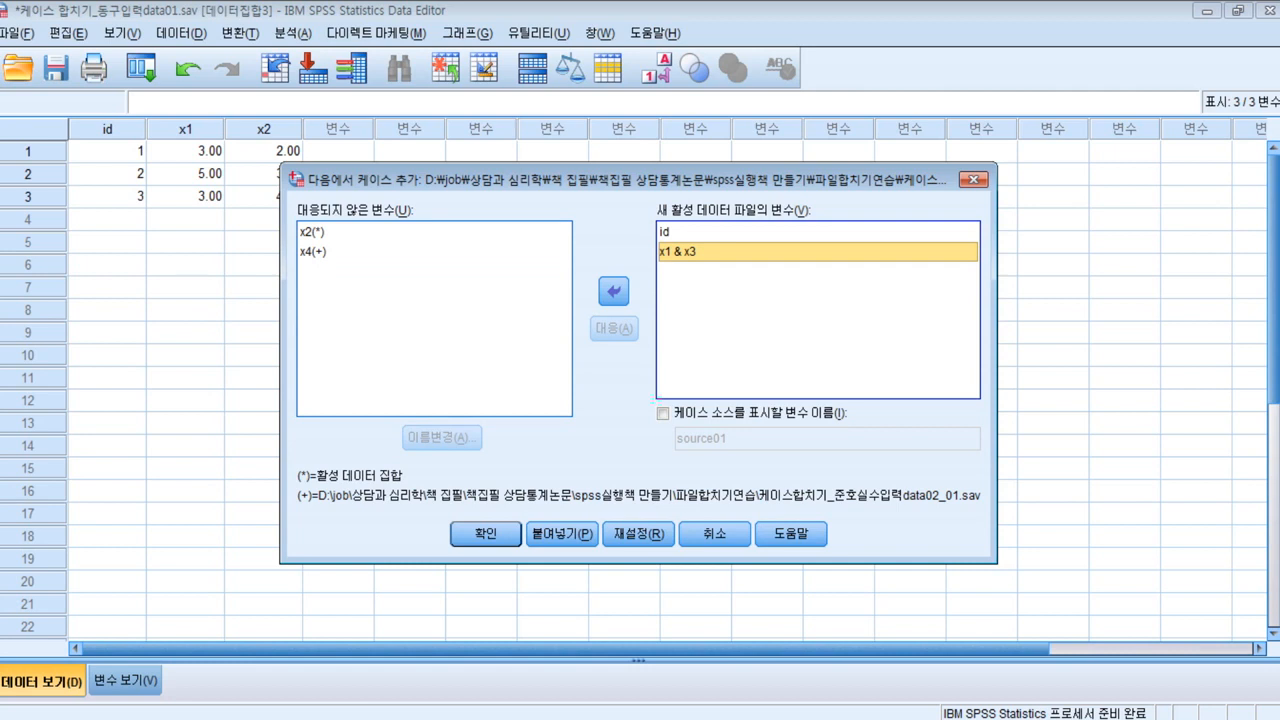
Pair the unmatched variables x2 and x4, and run the case merge to return to the merged data.
{"action": "left_click", "coordinate": [312, 231]}
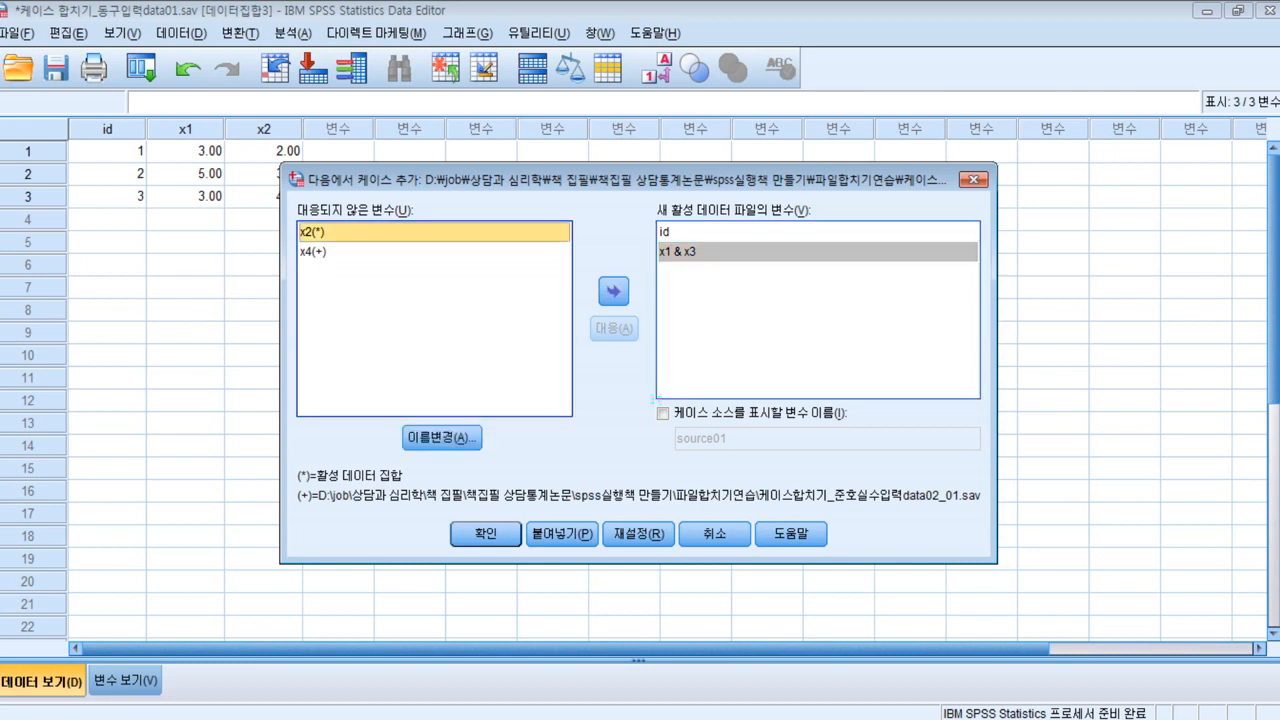
{"action": "left_click", "coordinate": [313, 252], "text": "ctrl"}
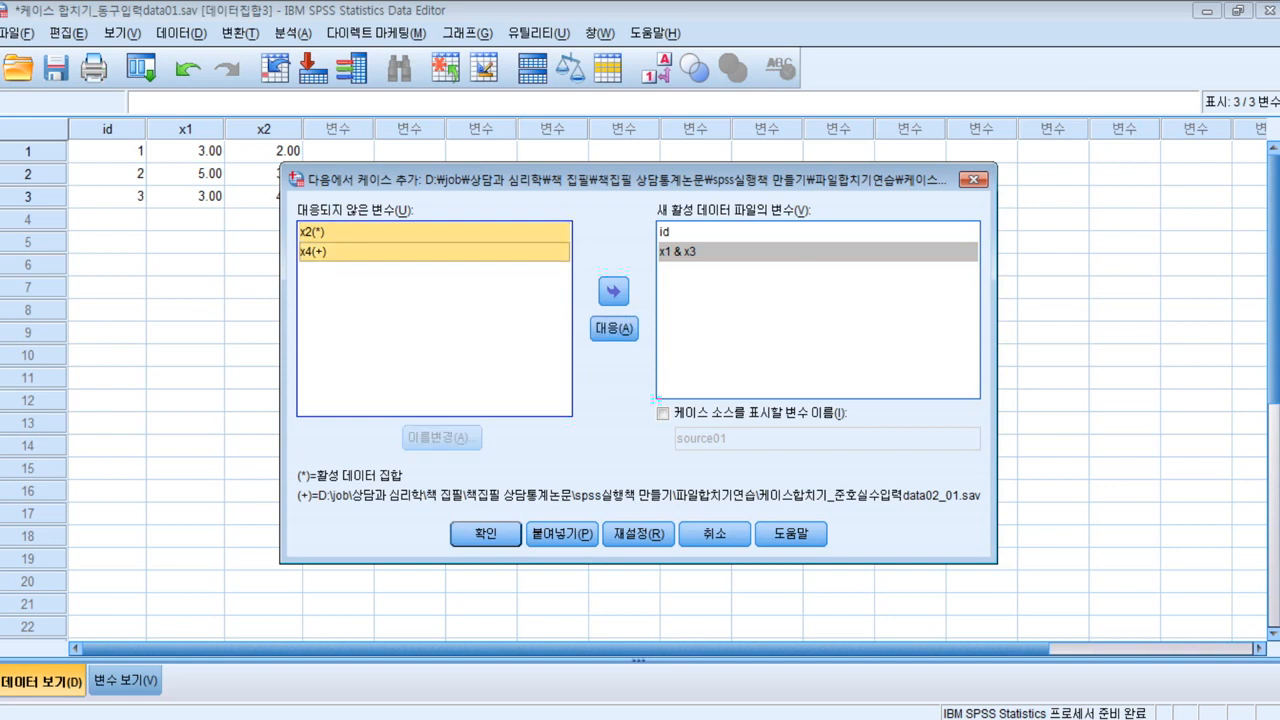
{"action": "left_click", "coordinate": [613, 328]}
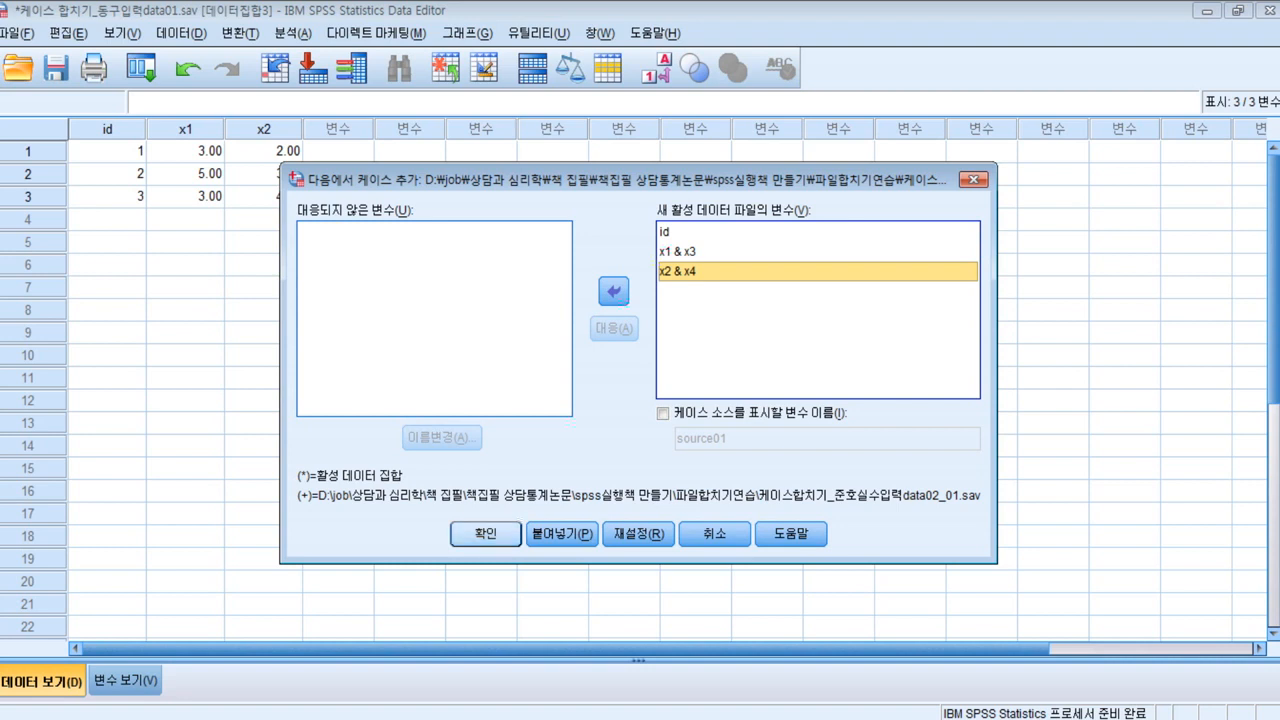
{"action": "left_click", "coordinate": [485, 533]}
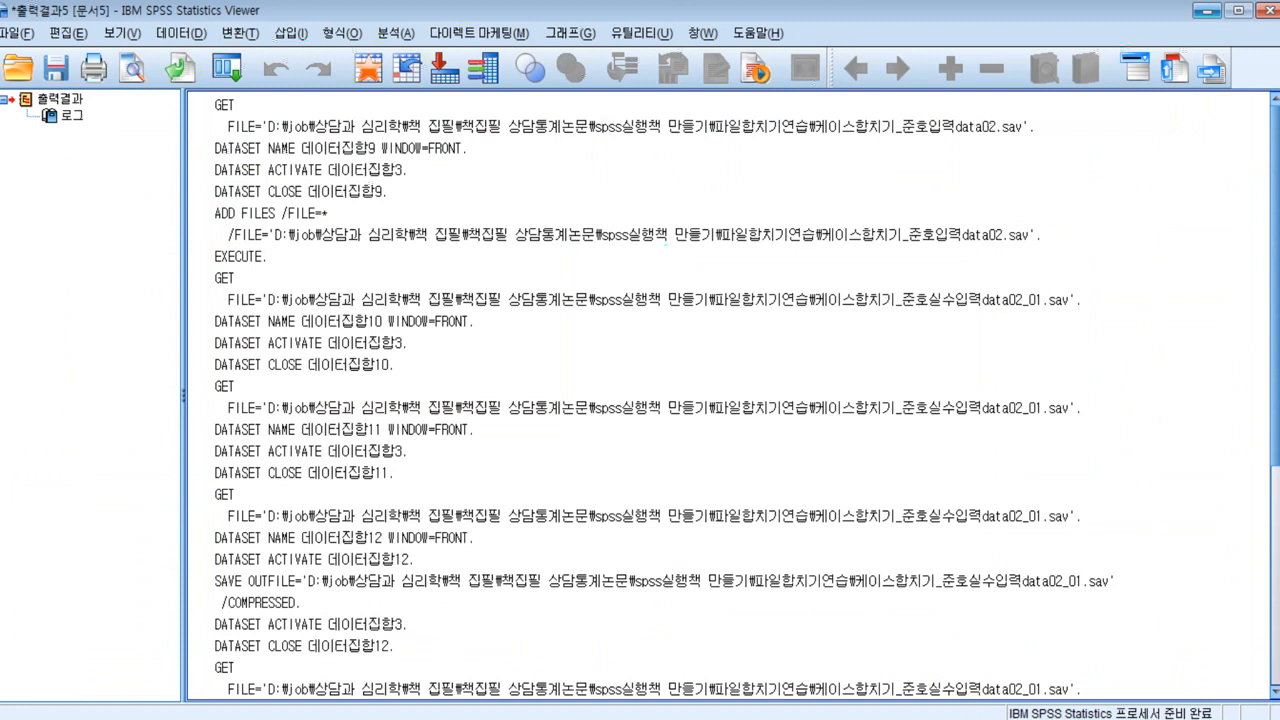
{"action": "left_click", "coordinate": [1207, 11]}
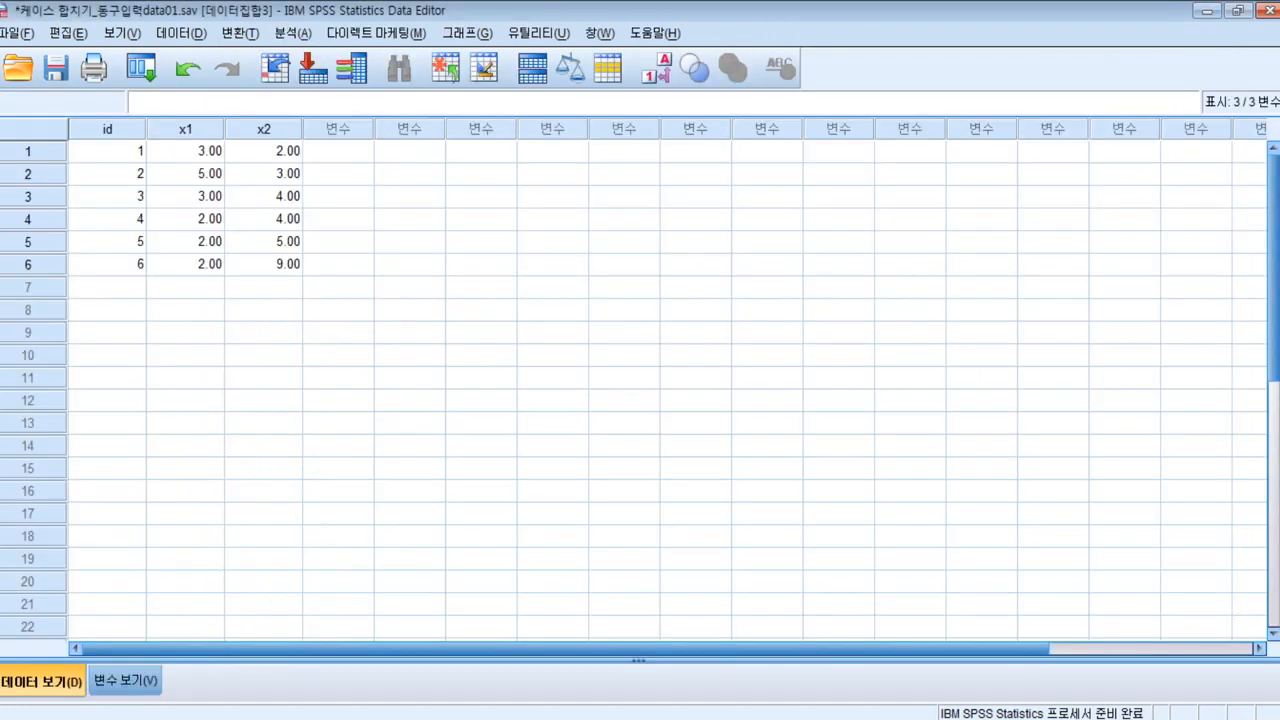